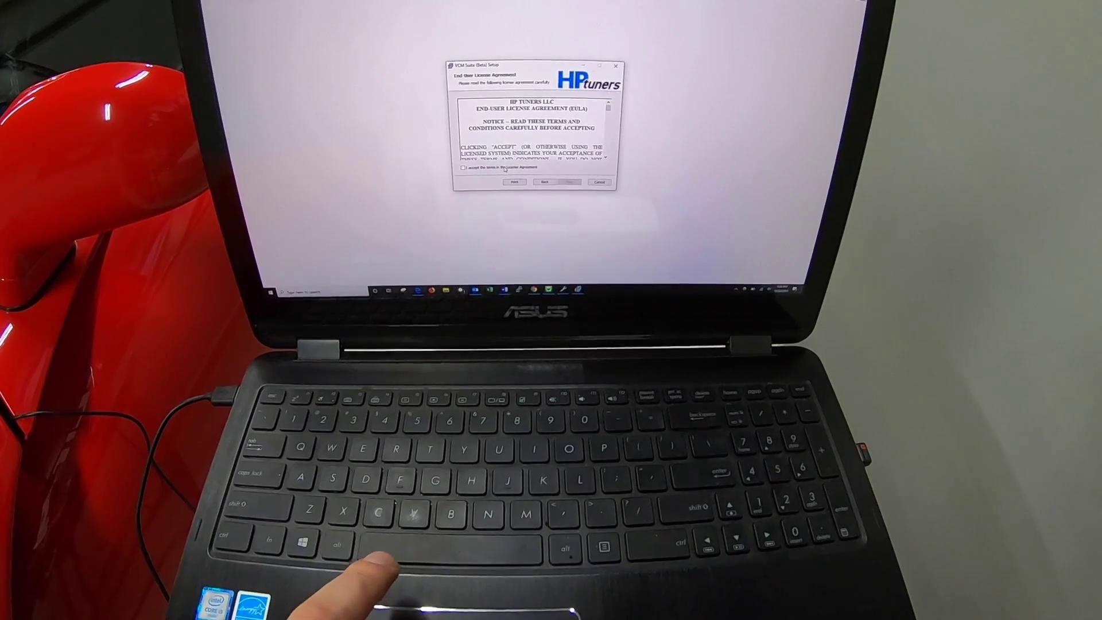
Step: Accept the licence and install VCM Suite (Beta) to the default destination folder
{"action": "left_click", "coordinate": [551, 185]}
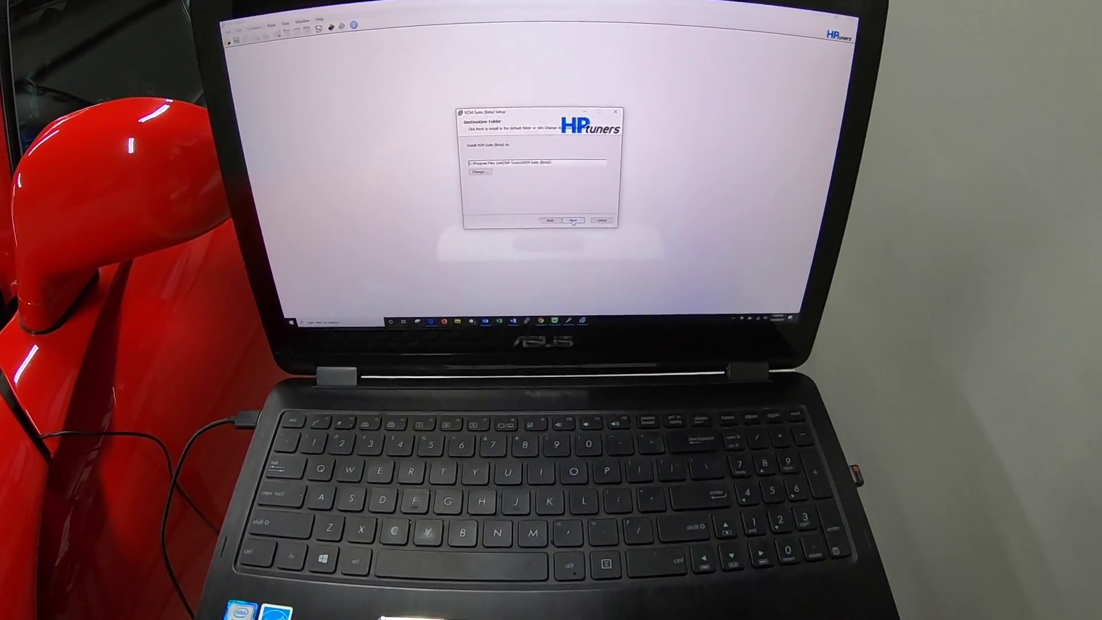
{"action": "left_click", "coordinate": [573, 221]}
{"action": "left_click", "coordinate": [573, 220]}
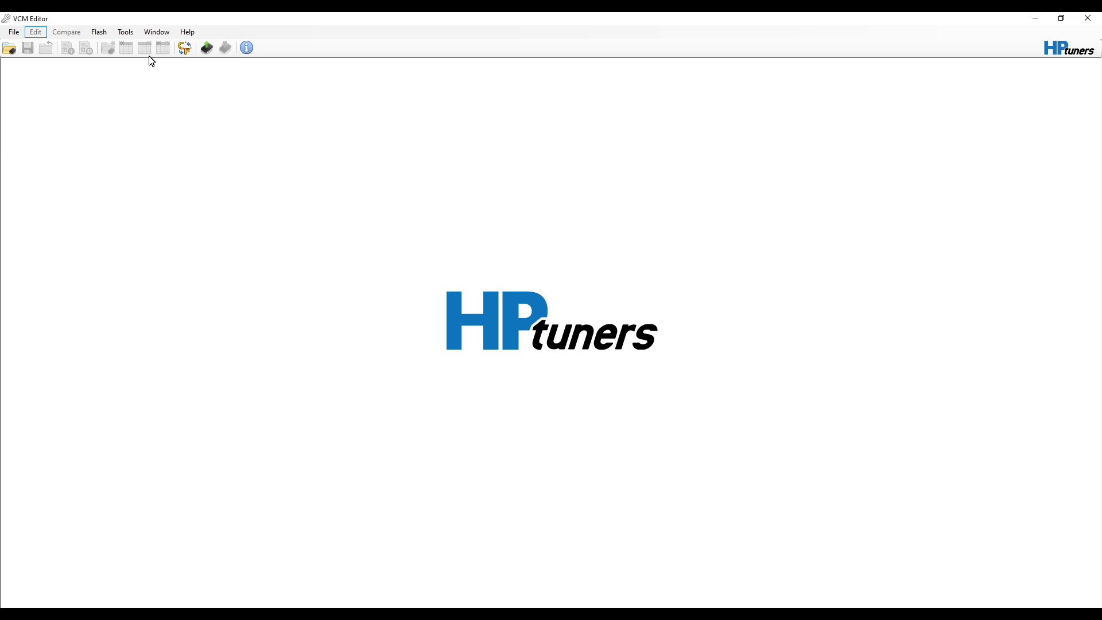
Step: Read the Viper's ECM in the Vehicle Reader, accepting the interface firmware update before retrying
{"action": "left_click", "coordinate": [206, 49]}
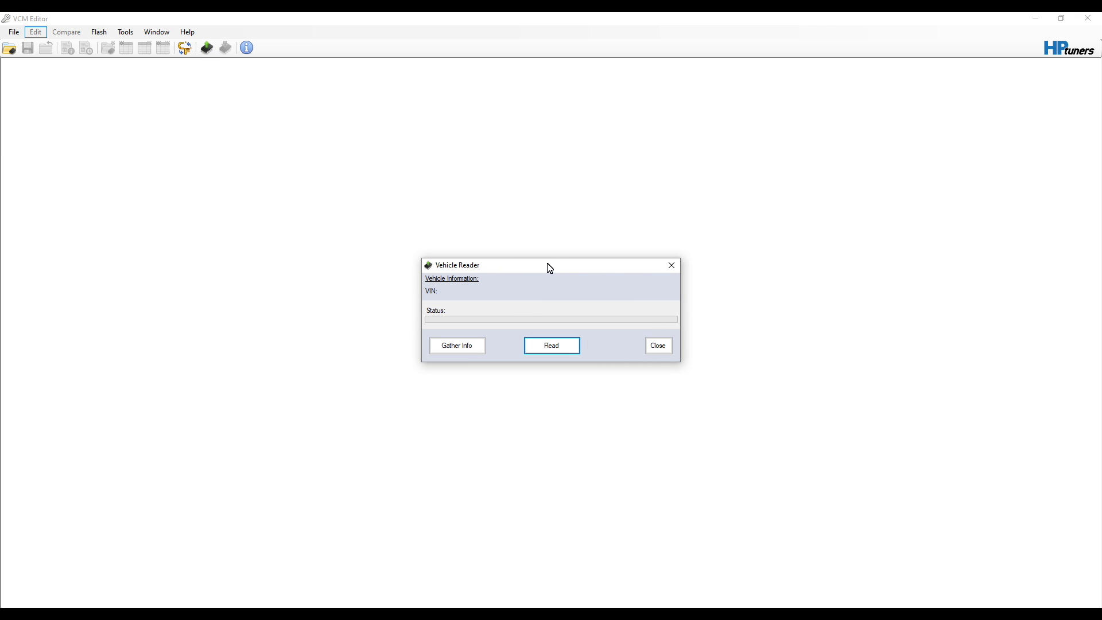
{"action": "left_click", "coordinate": [561, 352]}
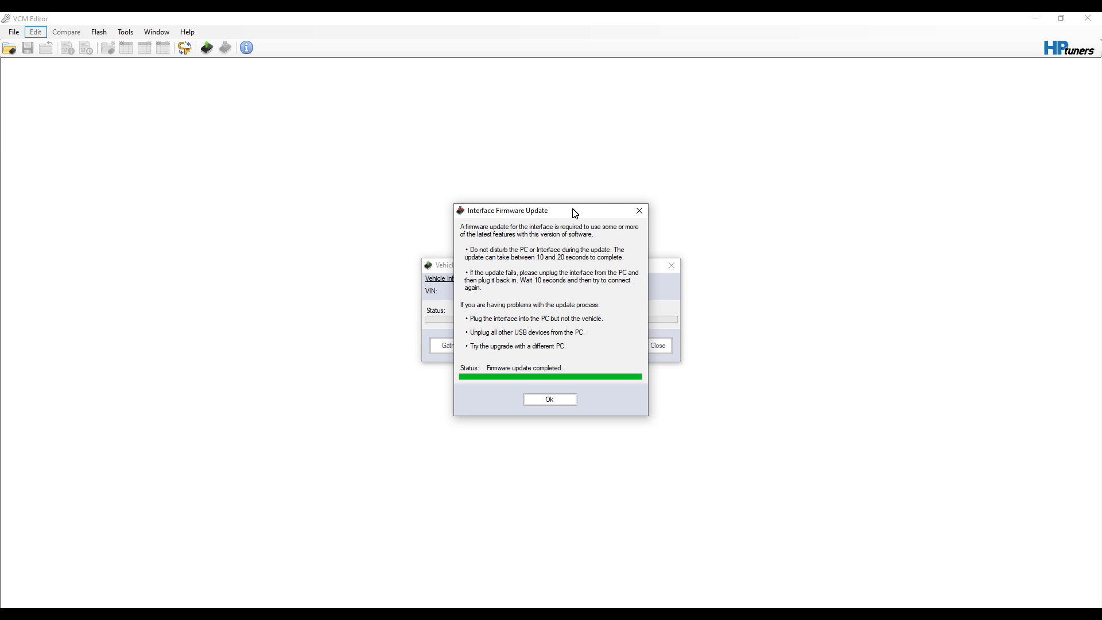
{"action": "left_click", "coordinate": [557, 404]}
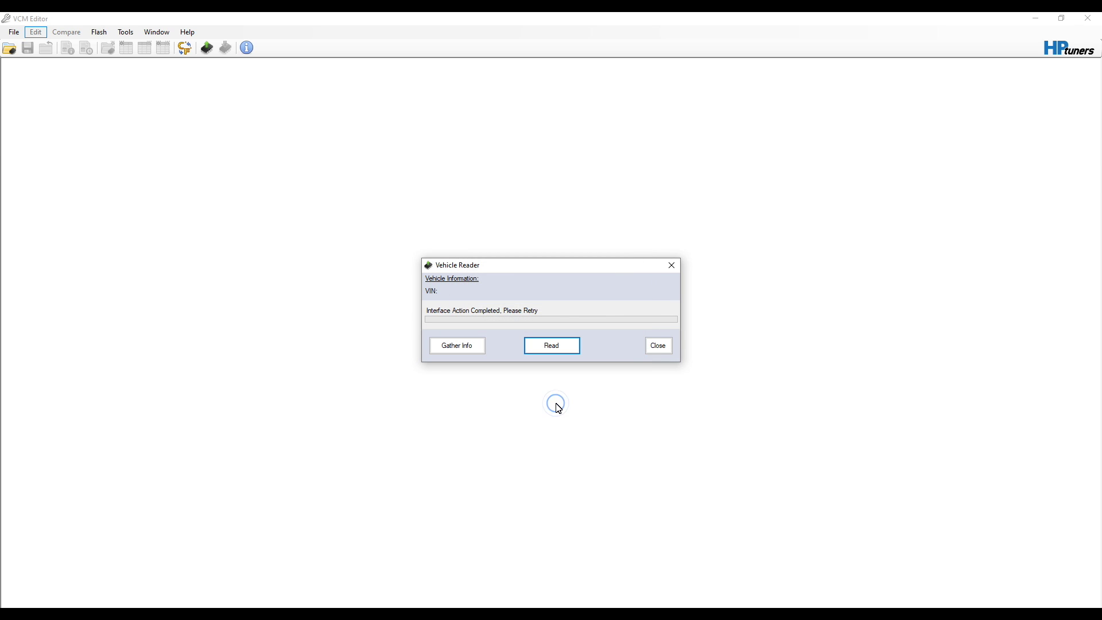
{"action": "left_click", "coordinate": [566, 353]}
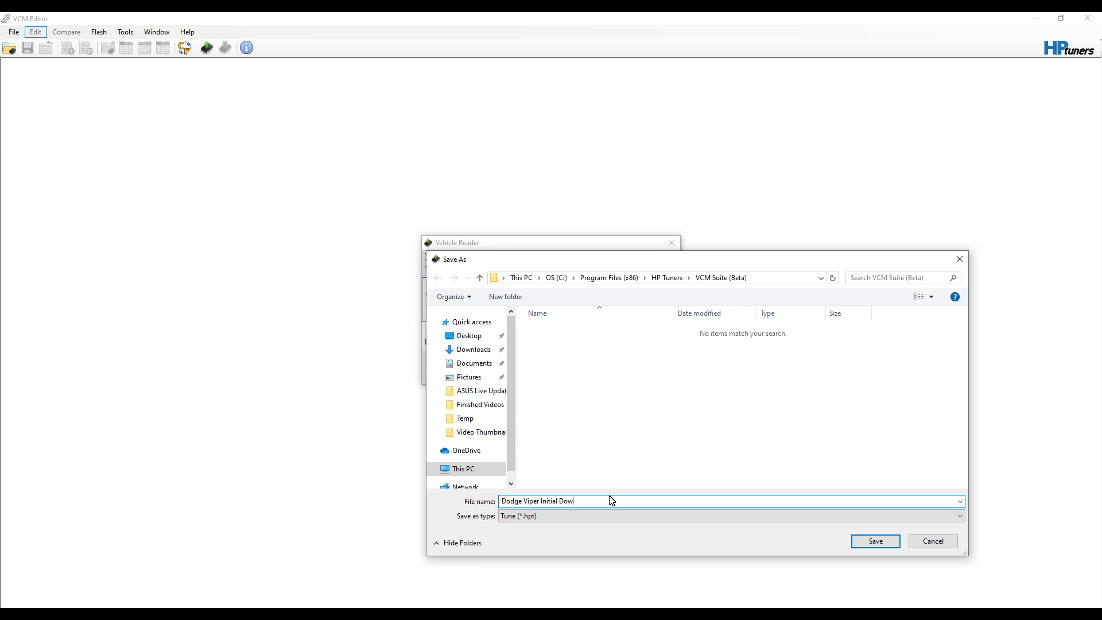
Step: Save the read tune to the Desktop as 'Dodge Viper Initial Download.hpt'
{"action": "left_click", "coordinate": [923, 539]}
{"action": "left_click", "coordinate": [554, 370]}
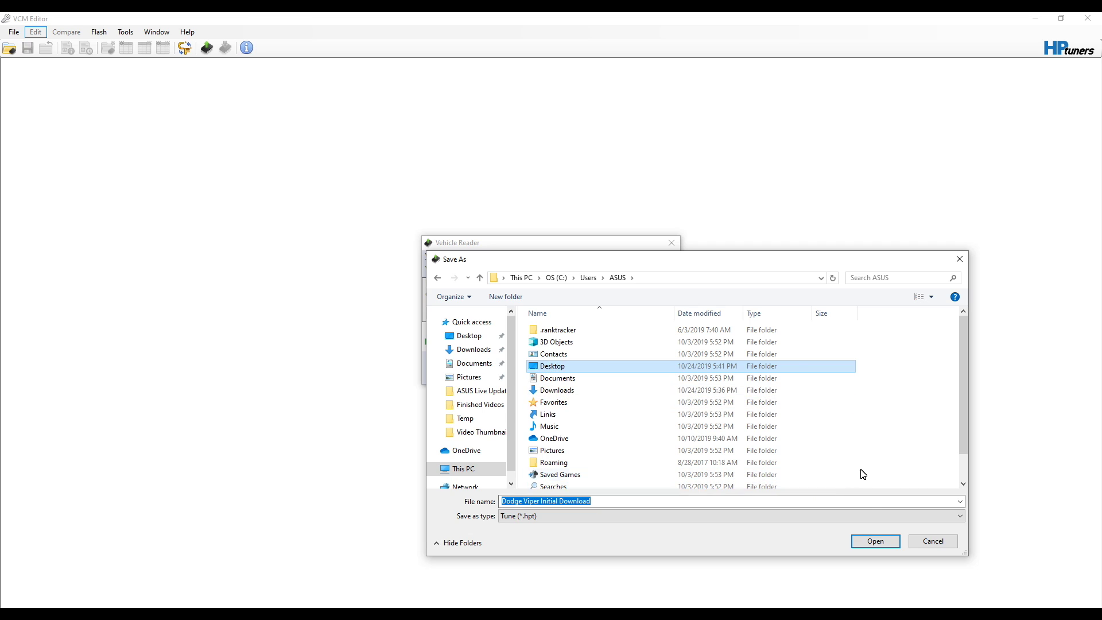
{"action": "key", "text": "Return"}
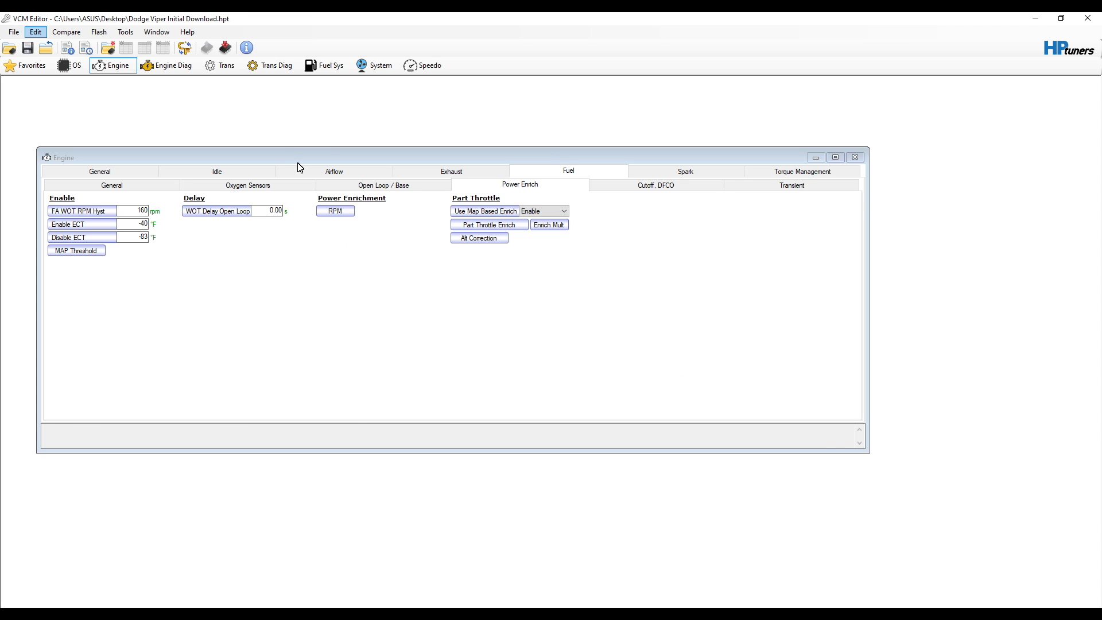
Step: Review the Open Loop / Base and Oxygen Sensors fuel settings, then bring up the Spark settings
{"action": "left_click", "coordinate": [393, 187]}
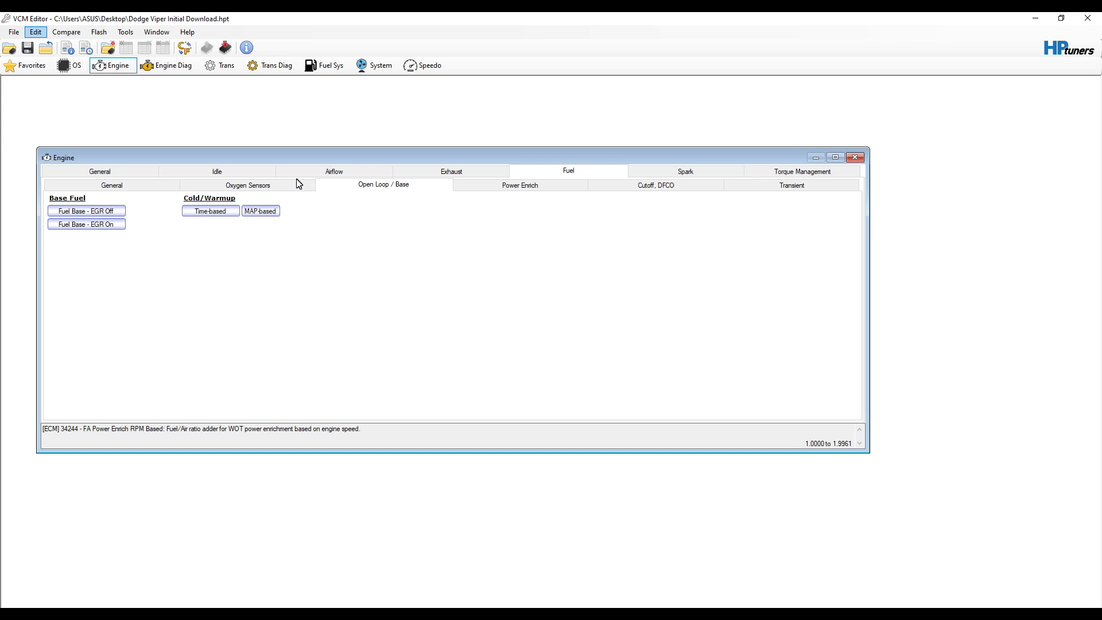
{"action": "left_click", "coordinate": [282, 184]}
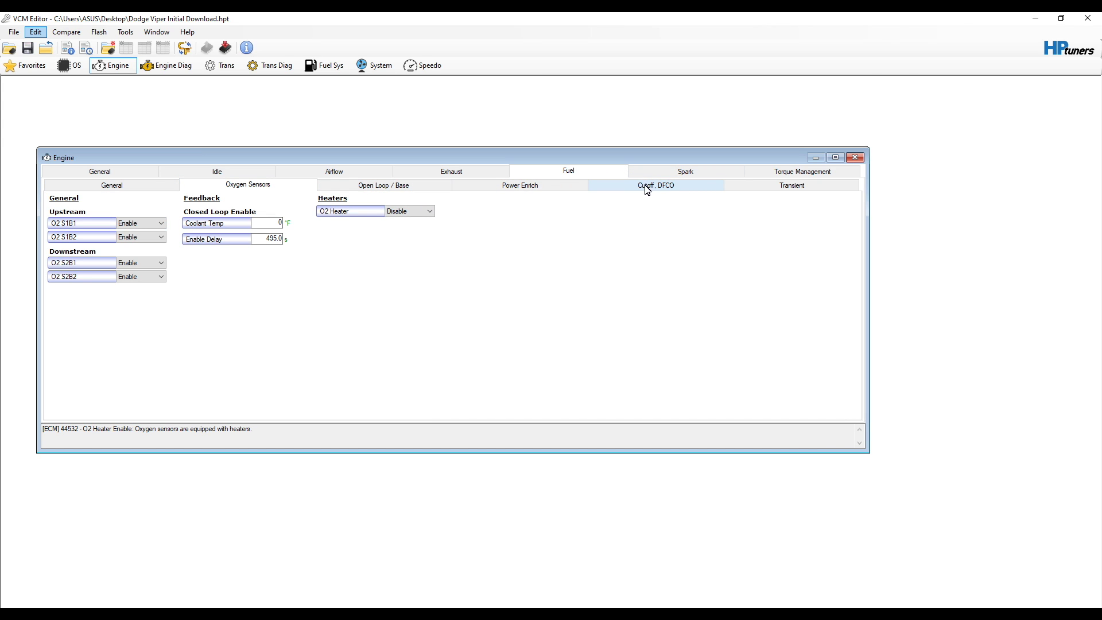
{"action": "left_click", "coordinate": [686, 173]}
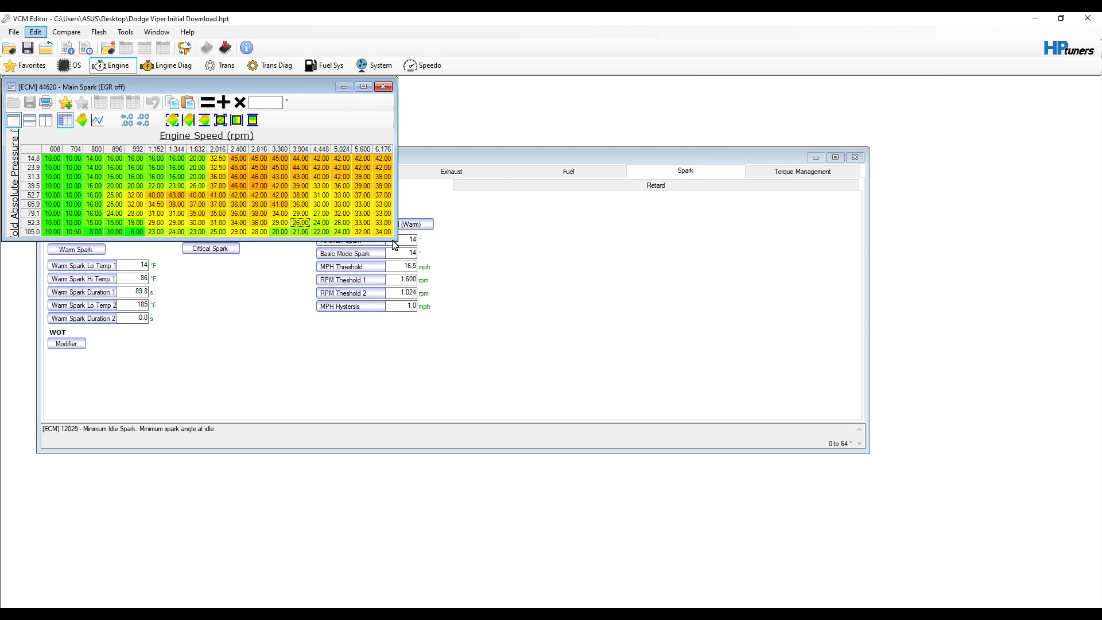
Step: Enlarge and review the Main Spark (EGR off) and (EGR on) tables, closing each afterwards
{"action": "left_click_drag", "start_coordinate": [394, 240], "coordinate": [568, 363]}
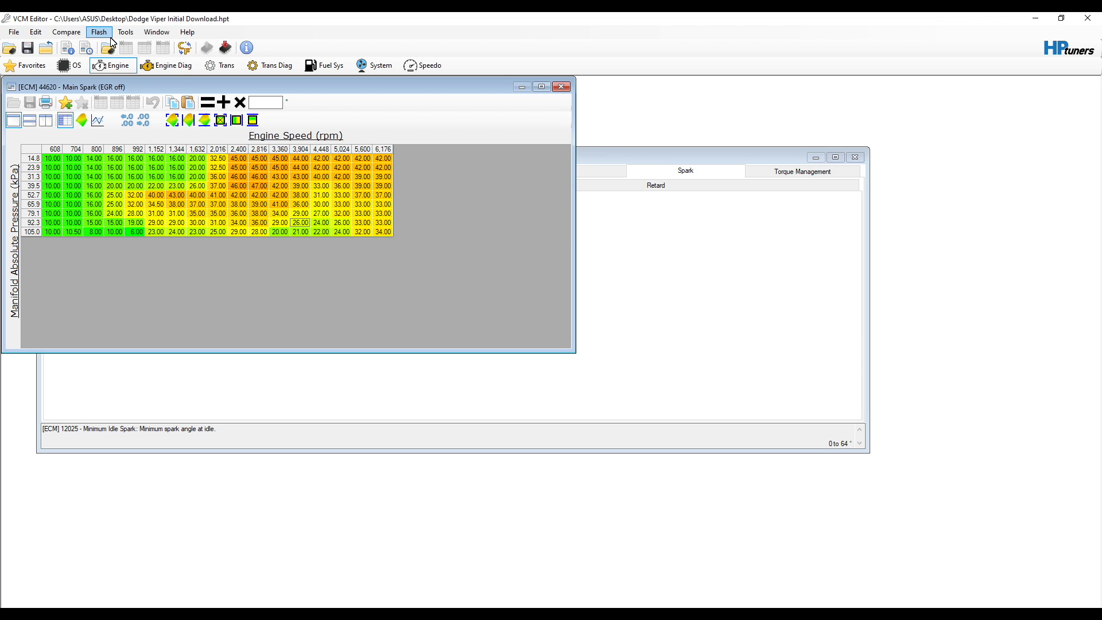
{"action": "left_click_drag", "start_coordinate": [304, 86], "coordinate": [458, 189]}
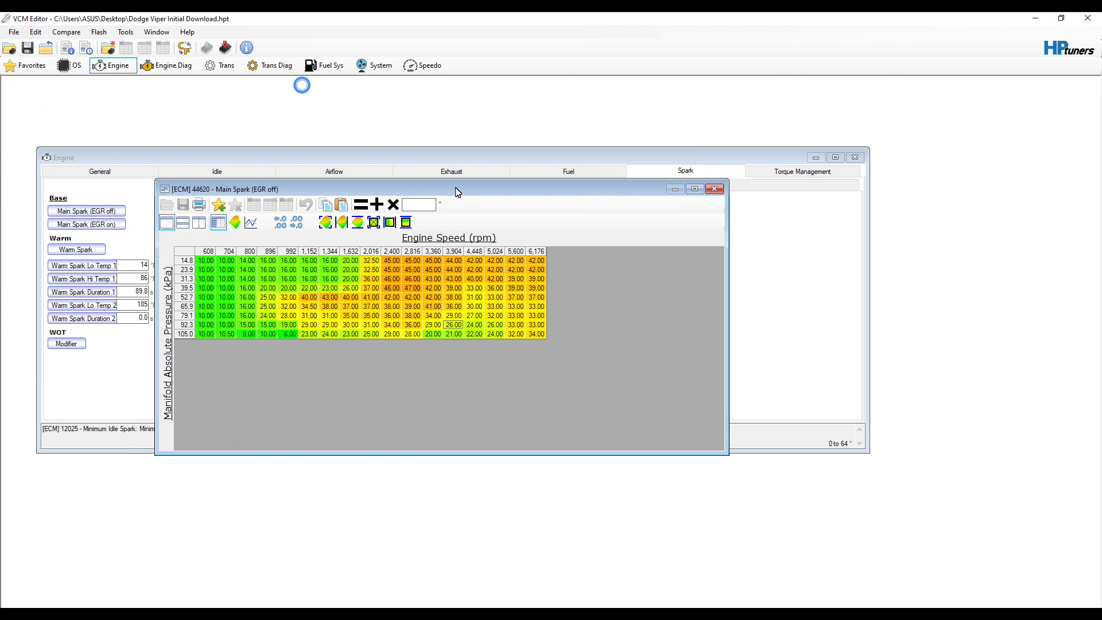
{"action": "left_click", "coordinate": [714, 189]}
{"action": "left_click", "coordinate": [98, 224]}
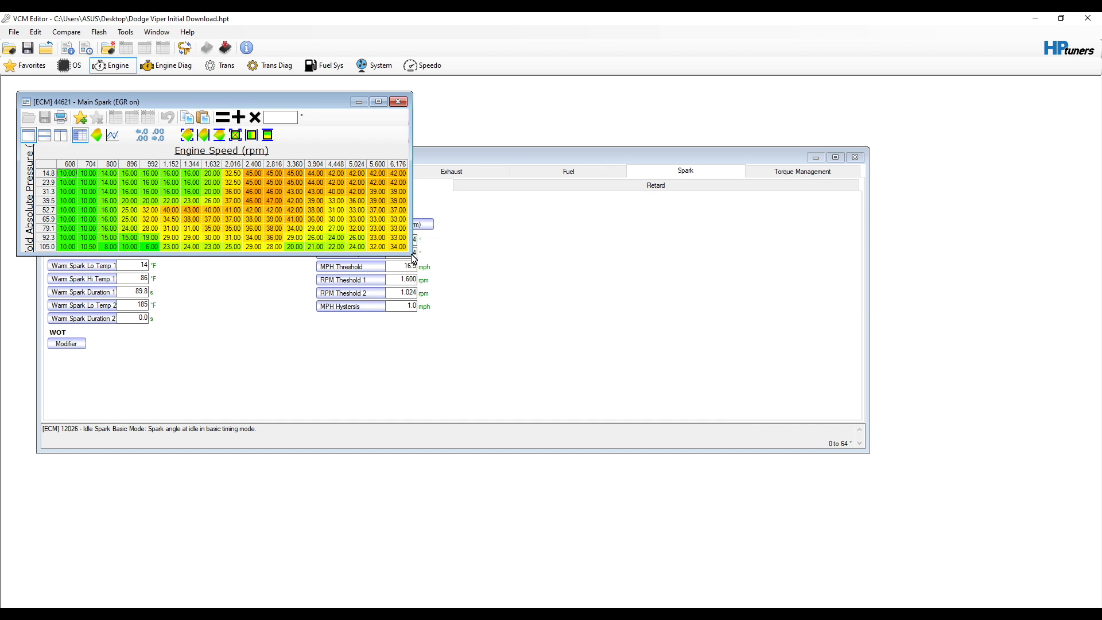
{"action": "left_click_drag", "start_coordinate": [413, 258], "coordinate": [483, 315]}
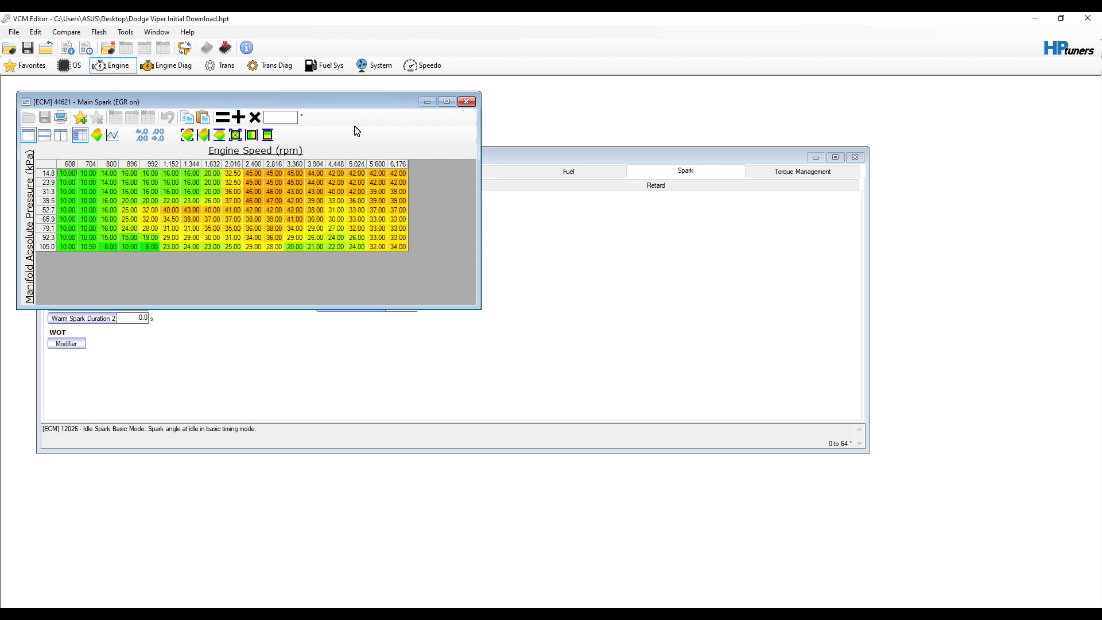
{"action": "left_click", "coordinate": [468, 104]}
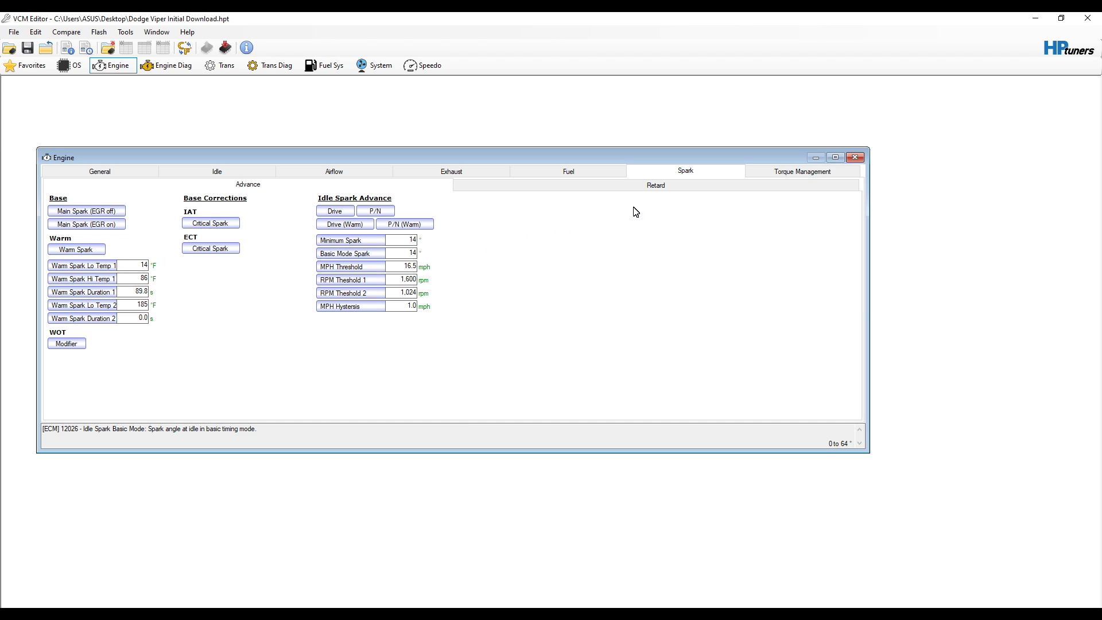
Step: Check the General and Idle engine settings and save the tune as 'Dodge Viper - O2'
{"action": "left_click", "coordinate": [93, 170]}
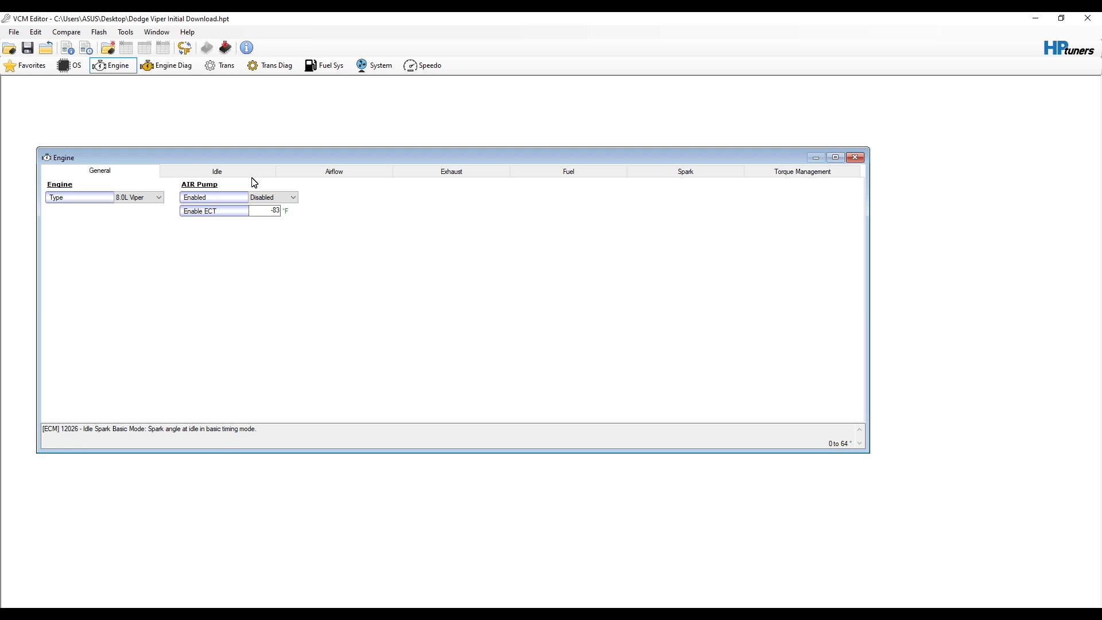
{"action": "left_click", "coordinate": [213, 171]}
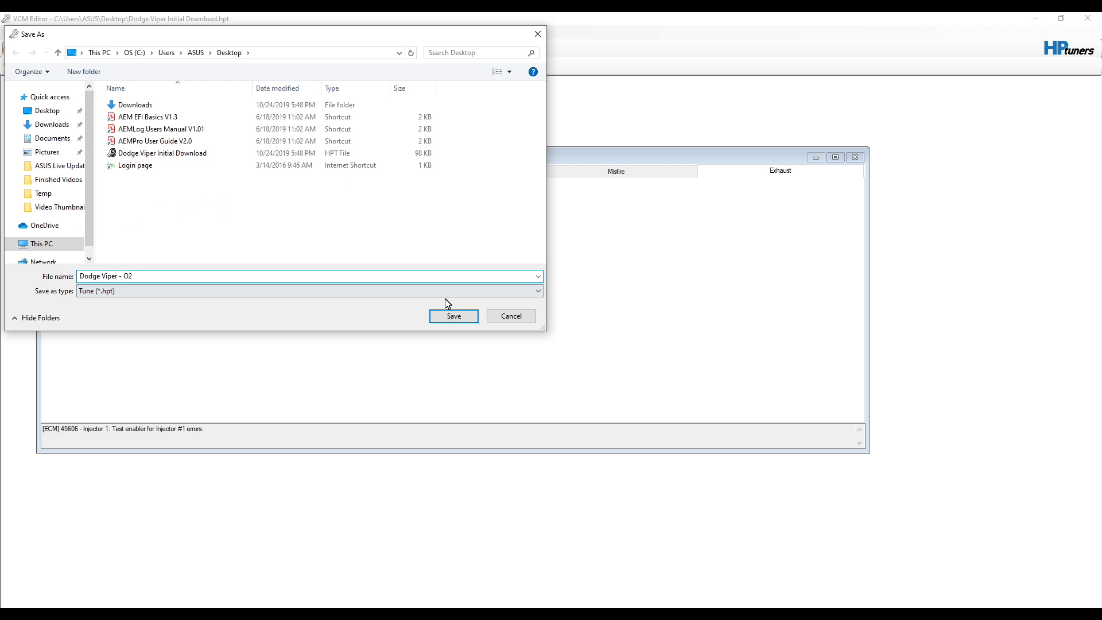
{"action": "left_click", "coordinate": [454, 316]}
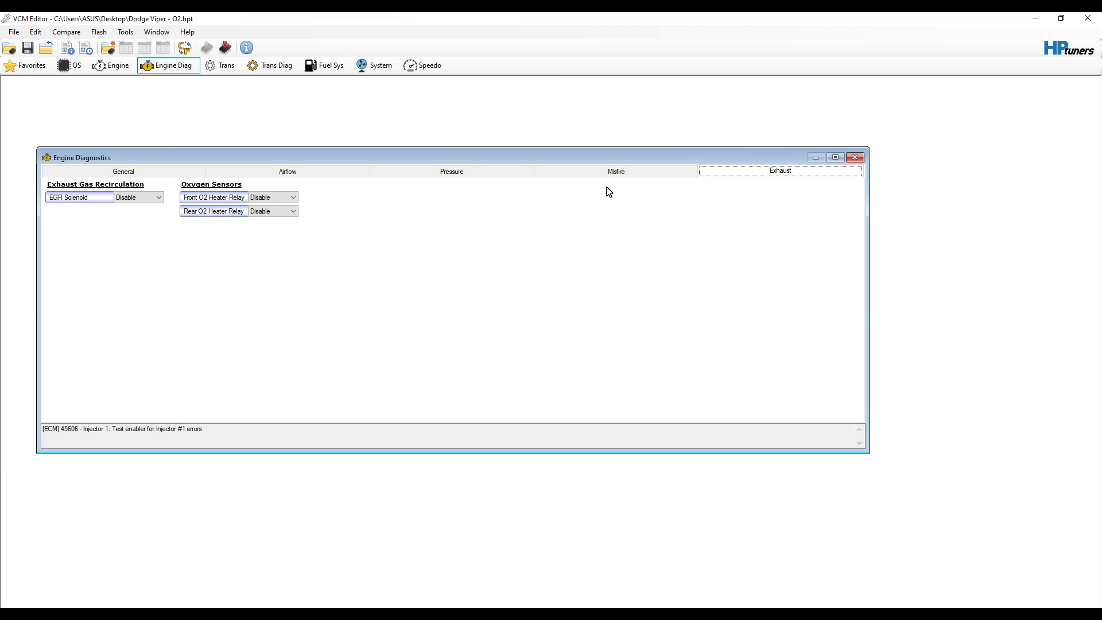
Step: Close the Engine window, check the System Fans settings, and close the System window
{"action": "key", "text": "ctrl+F4"}
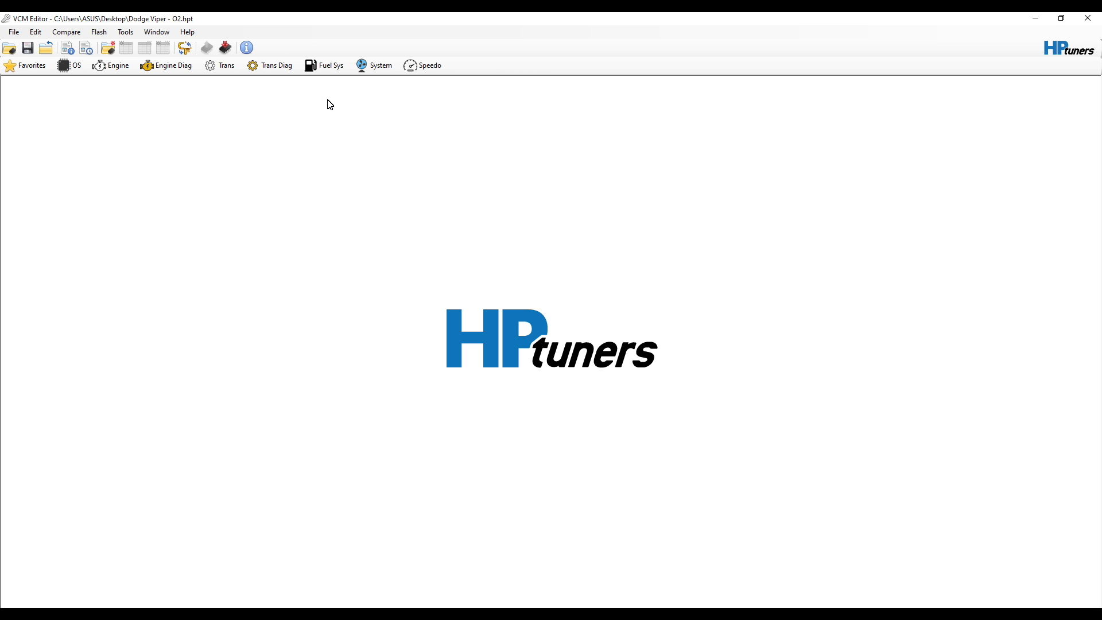
{"action": "left_click", "coordinate": [381, 69]}
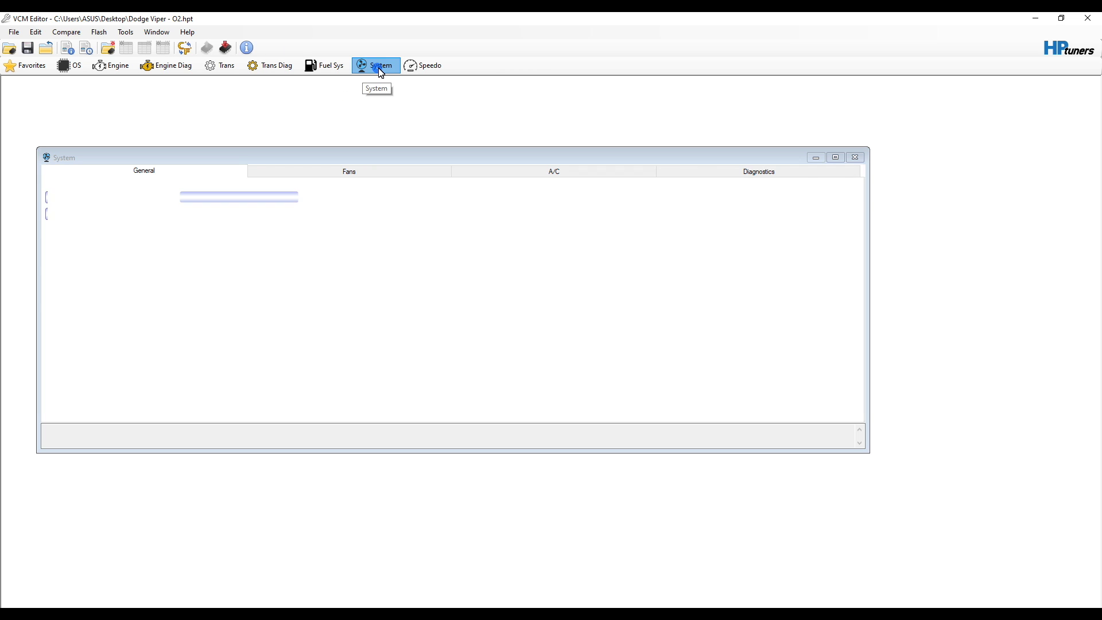
{"action": "left_click", "coordinate": [374, 175]}
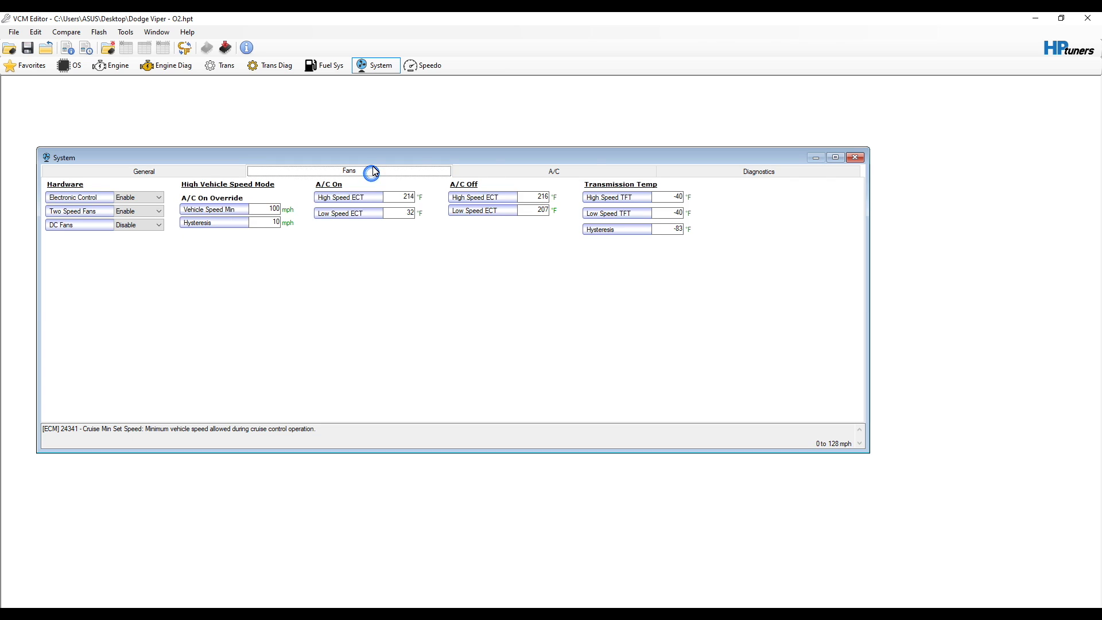
{"action": "left_click", "coordinate": [856, 158]}
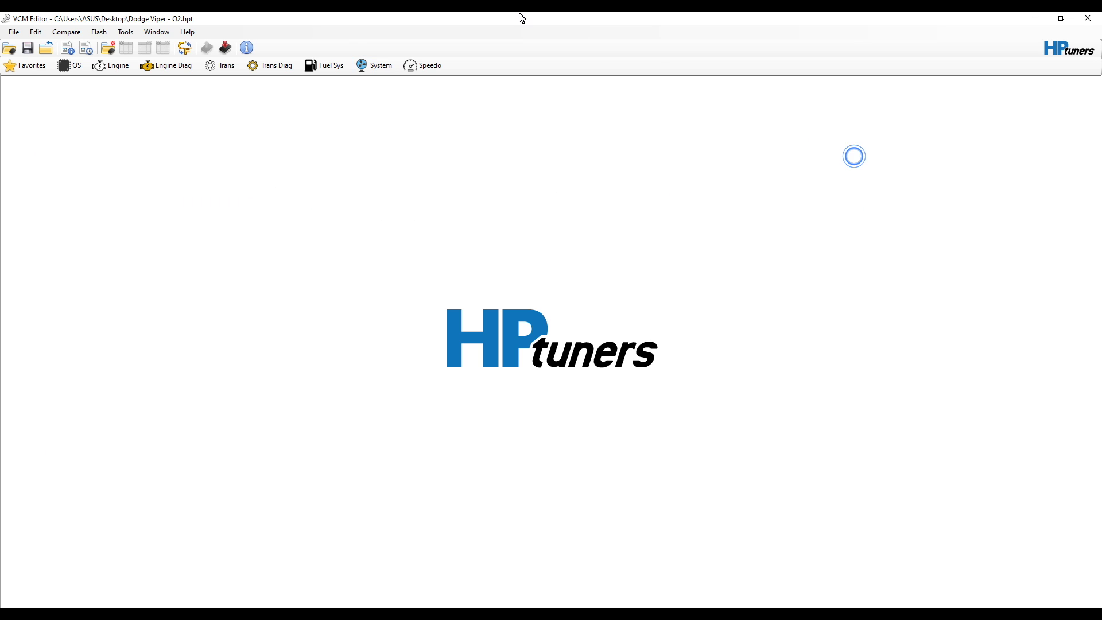
Step: Check the file's license options (0 credits available), then start Help > Resync Interface
{"action": "left_click", "coordinate": [225, 49]}
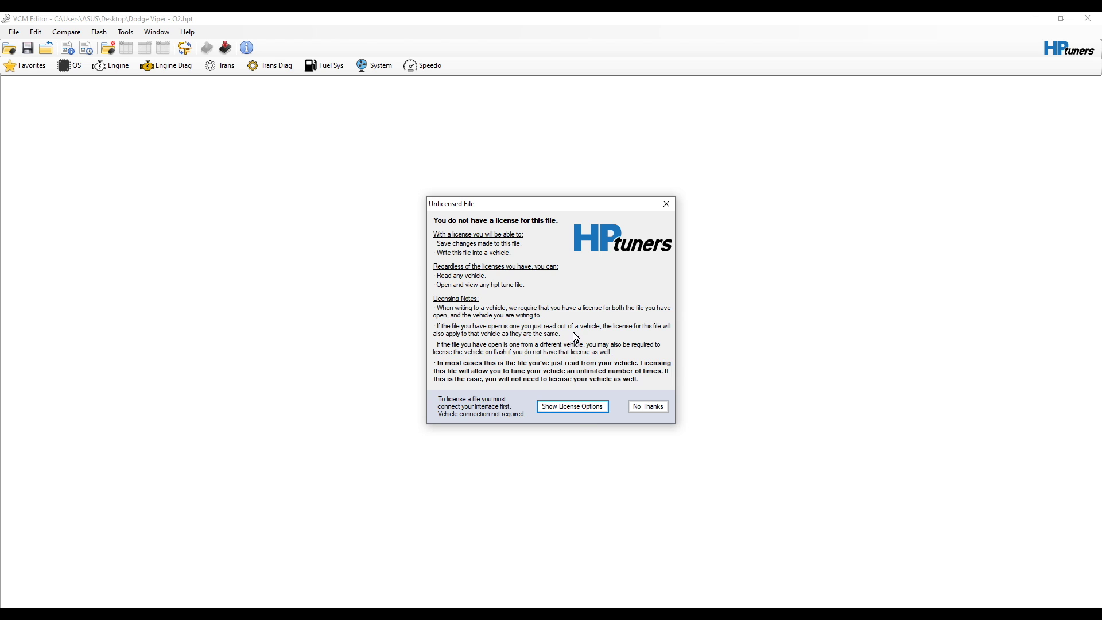
{"action": "left_click", "coordinate": [575, 409]}
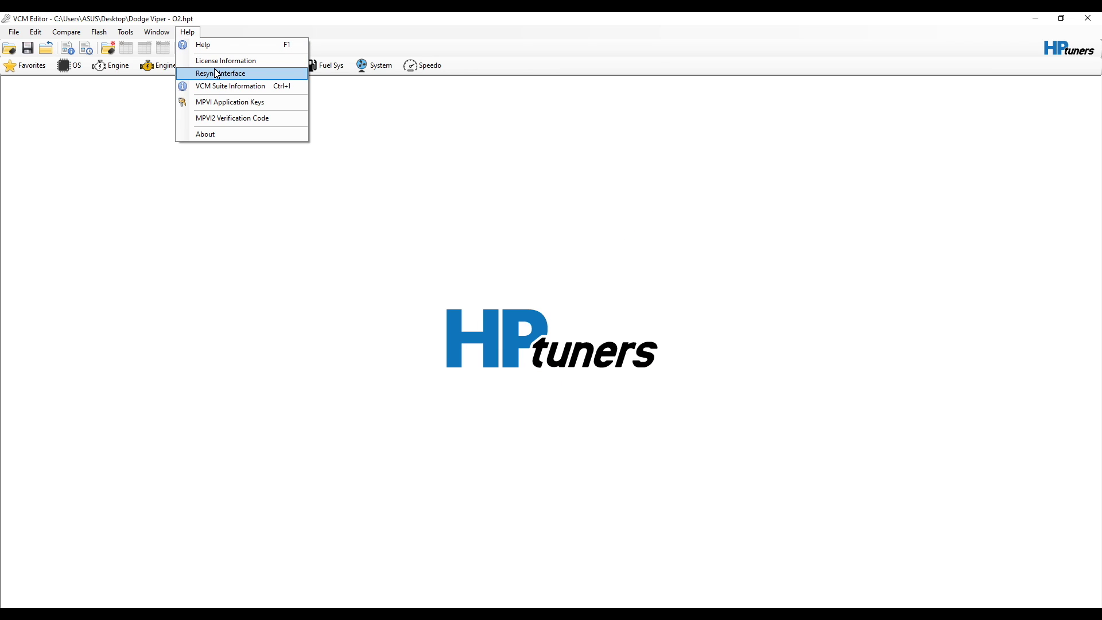
{"action": "left_click", "coordinate": [216, 70]}
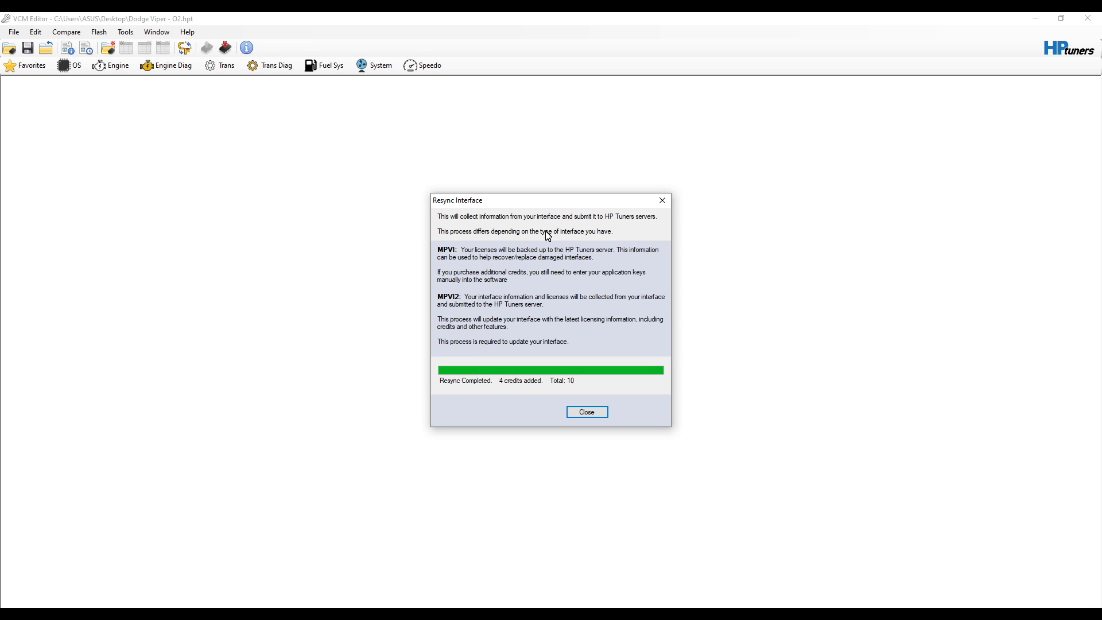
Step: Let the interface resync finish, adding 4 credits for 10 in total
{"action": "left_click", "coordinate": [191, 40]}
Step: License the Dodge Viper - O2 tune for this specific vehicle, confirming the one-credit charge
{"action": "left_click", "coordinate": [591, 418]}
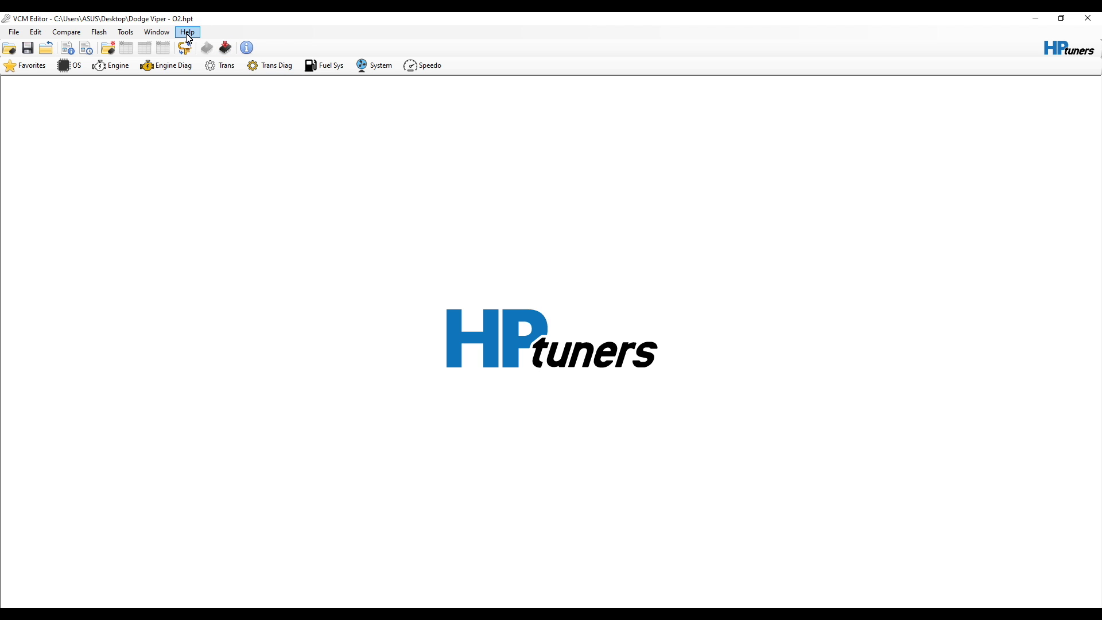
{"action": "left_click", "coordinate": [229, 52]}
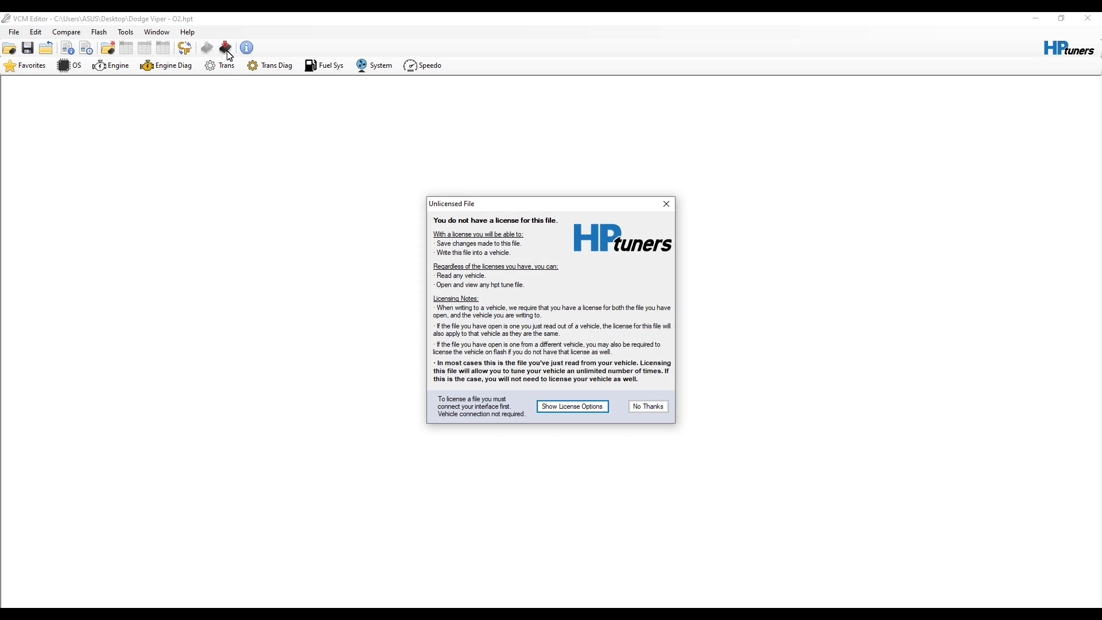
{"action": "left_click", "coordinate": [581, 412]}
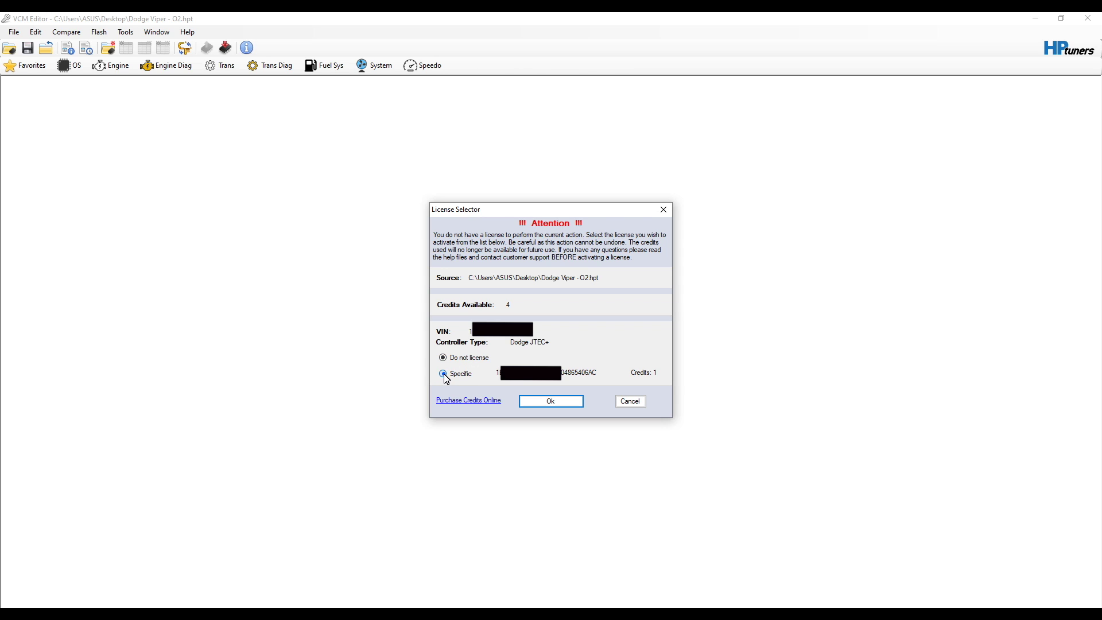
{"action": "left_click", "coordinate": [443, 374]}
{"action": "left_click", "coordinate": [566, 403]}
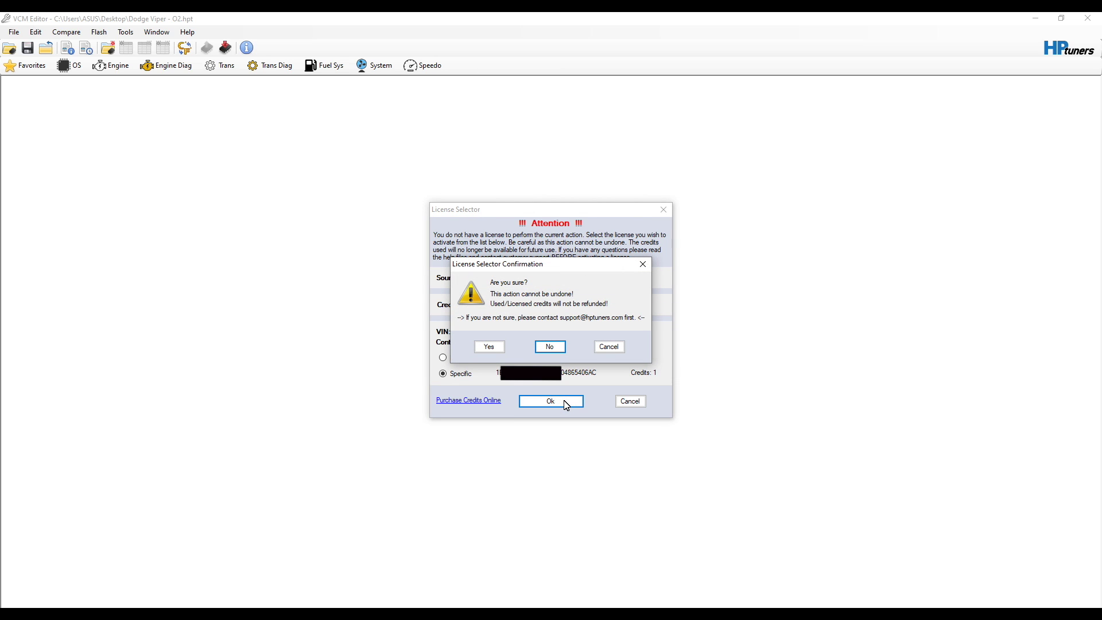
{"action": "left_click", "coordinate": [495, 348]}
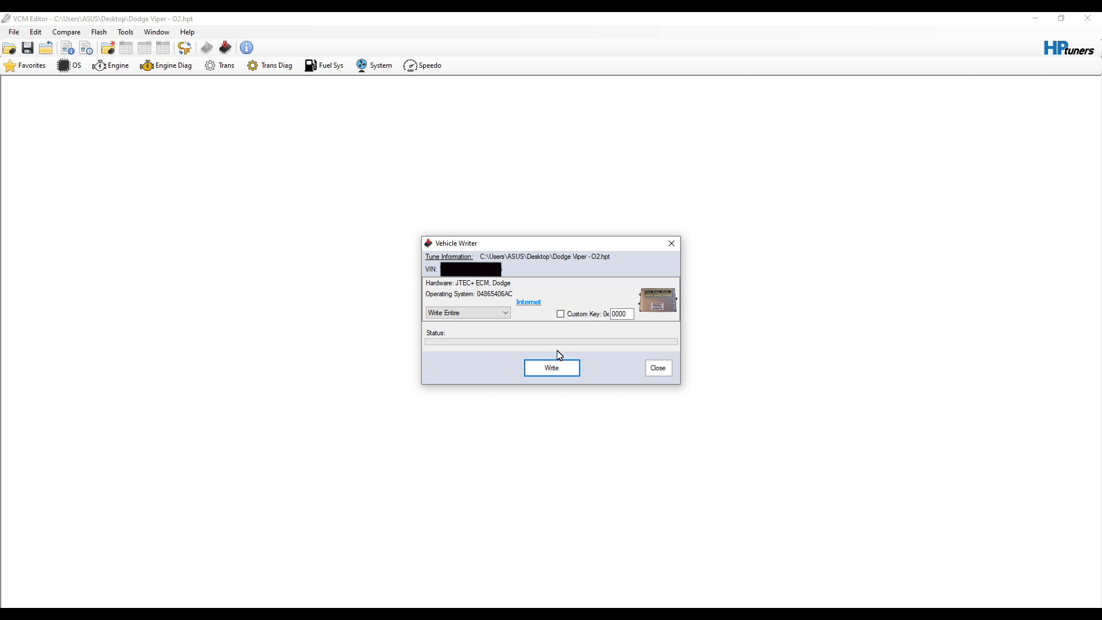
Step: Write the entire Dodge Viper - O2 tune to the ECM using Write Entire
{"action": "left_click", "coordinate": [568, 376]}
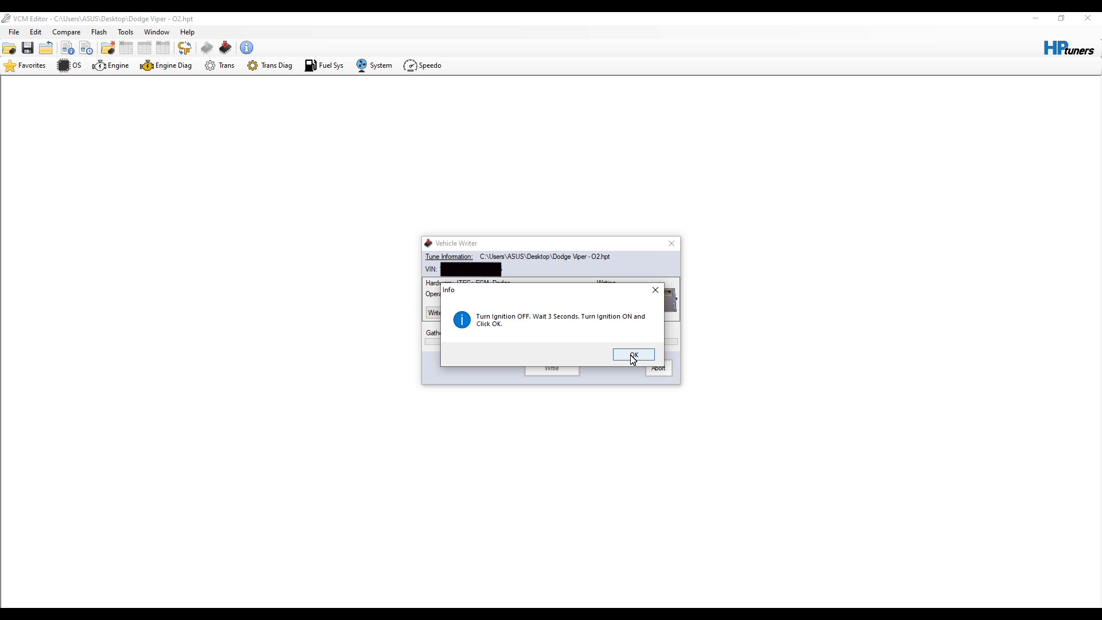
Step: Confirm the ignition-cycle prompt so the ECM write continues to completion
{"action": "left_click", "coordinate": [632, 356]}
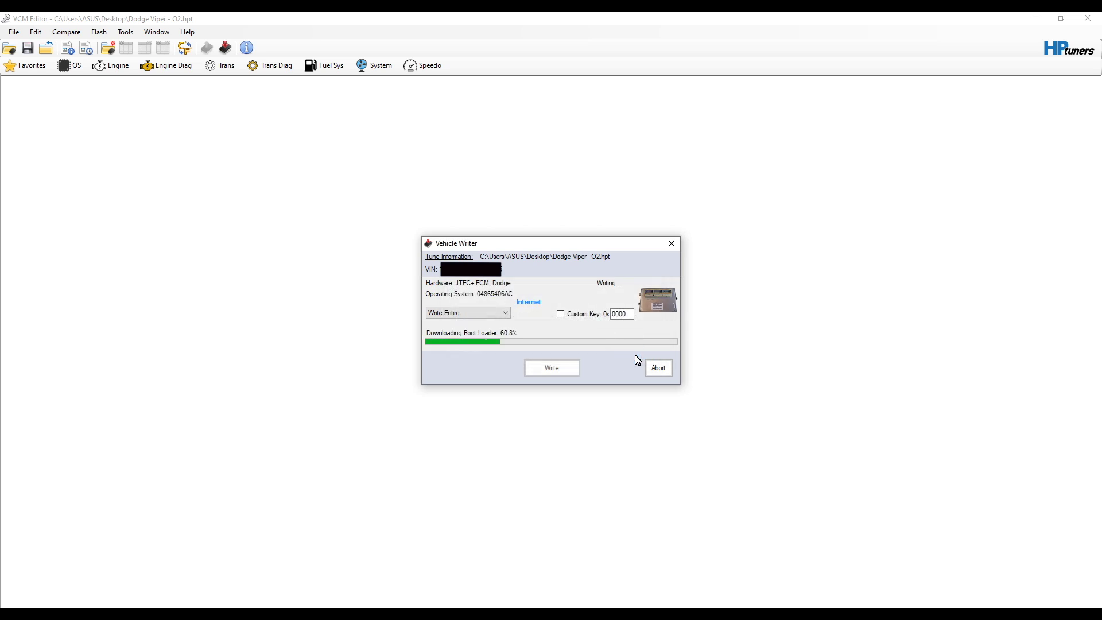